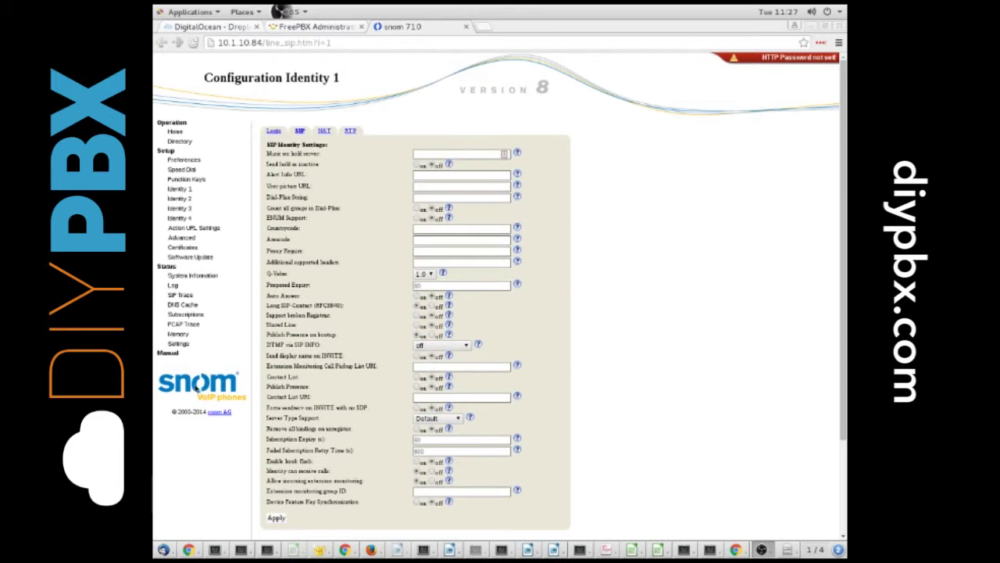
Check the Network identity (port) value in the phone's advanced SIP/RTP settings
left_click(184, 237)
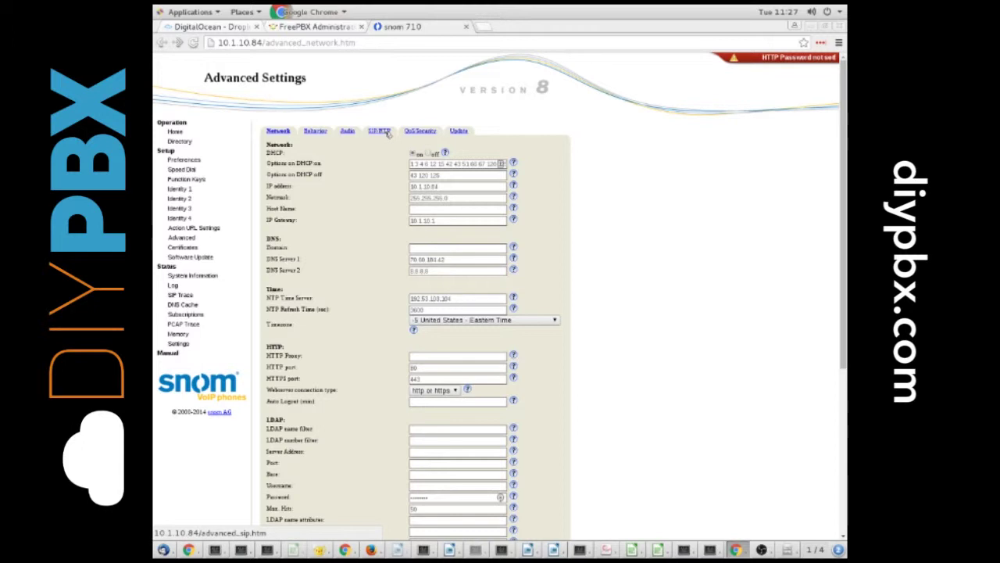
left_click(380, 131)
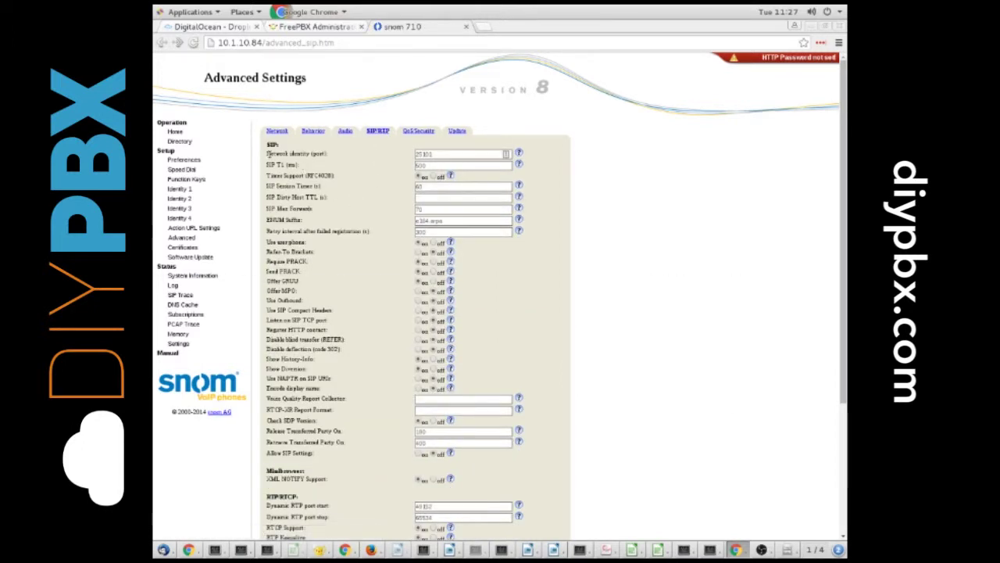
left_click_drag(266, 155, 334, 155)
left_click(438, 155)
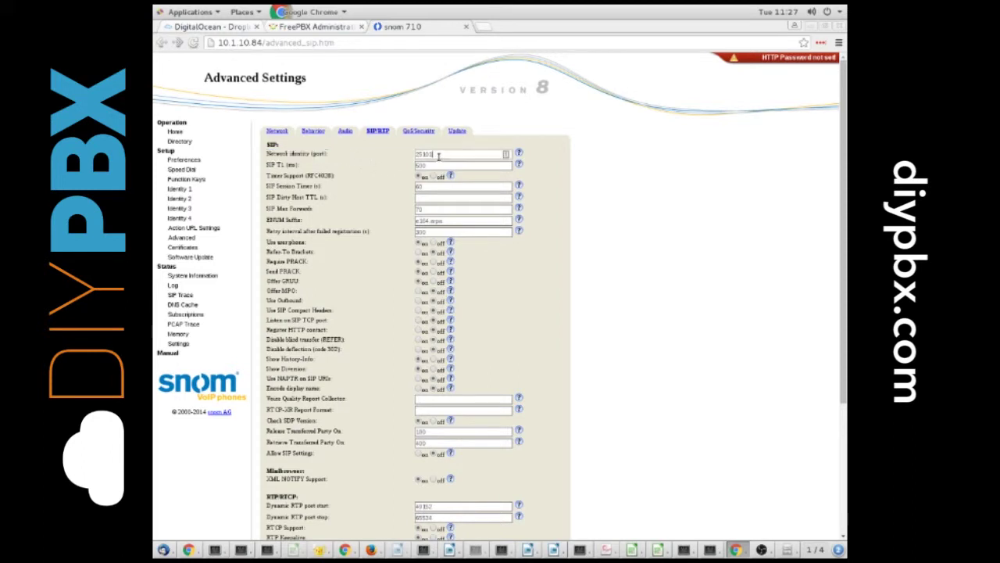
Review the display name, account, password and registrar fields in Identity 1's login information
left_click(185, 191)
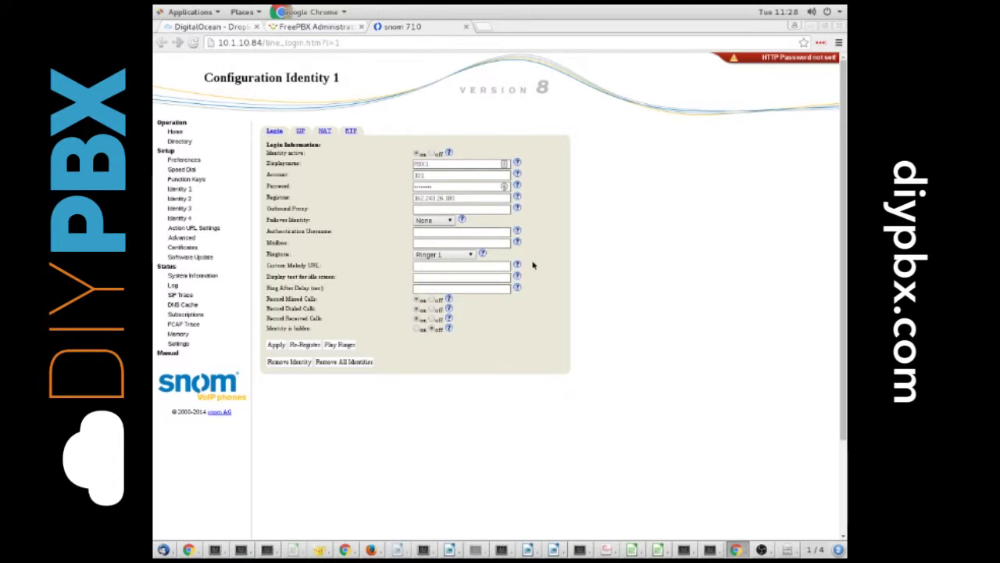
left_click_drag(432, 164, 397, 159)
left_click(436, 176)
left_click(434, 185)
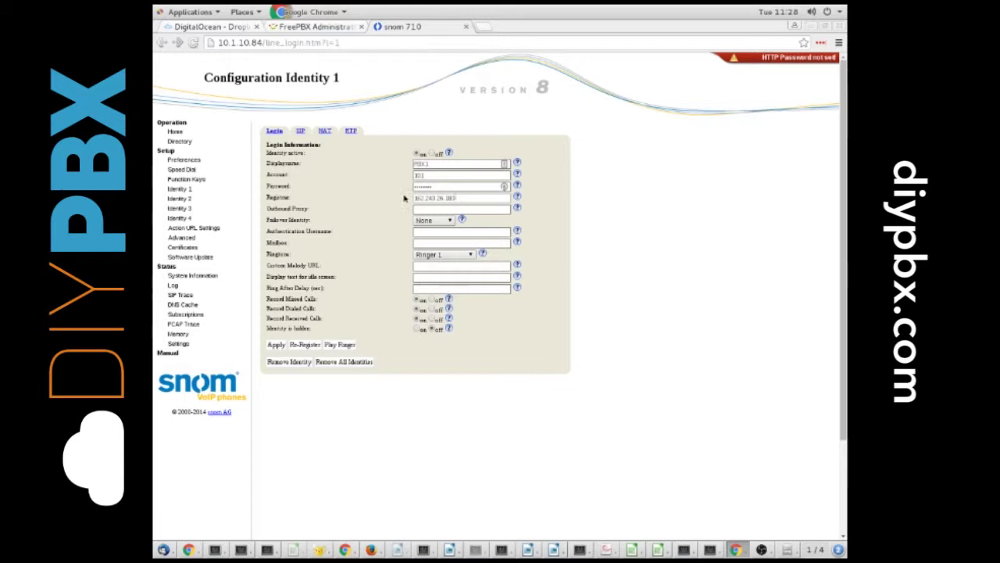
Check the Proposed Expiry and Subscription Expiry values in Identity 1's SIP settings
left_click(302, 132)
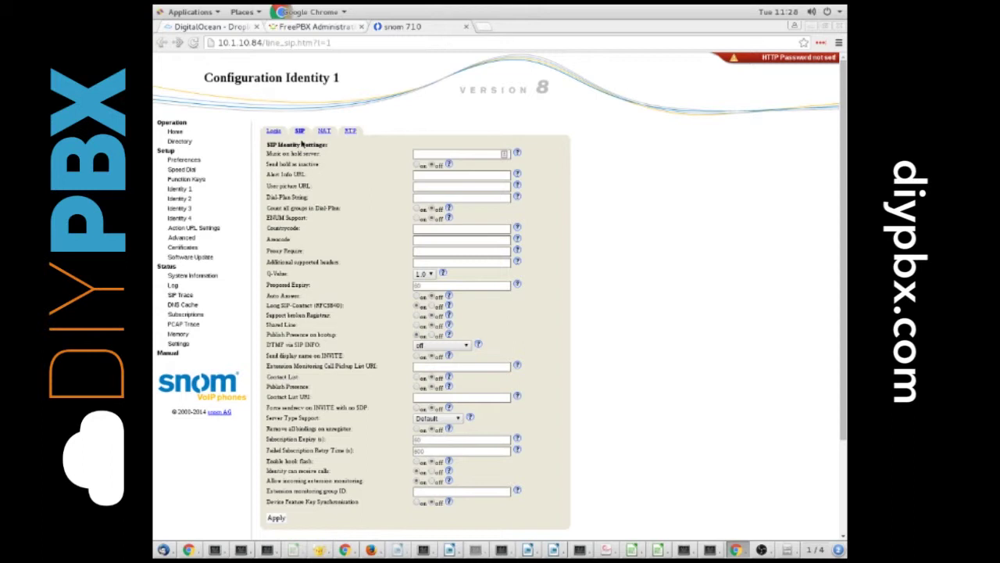
double_click(423, 286)
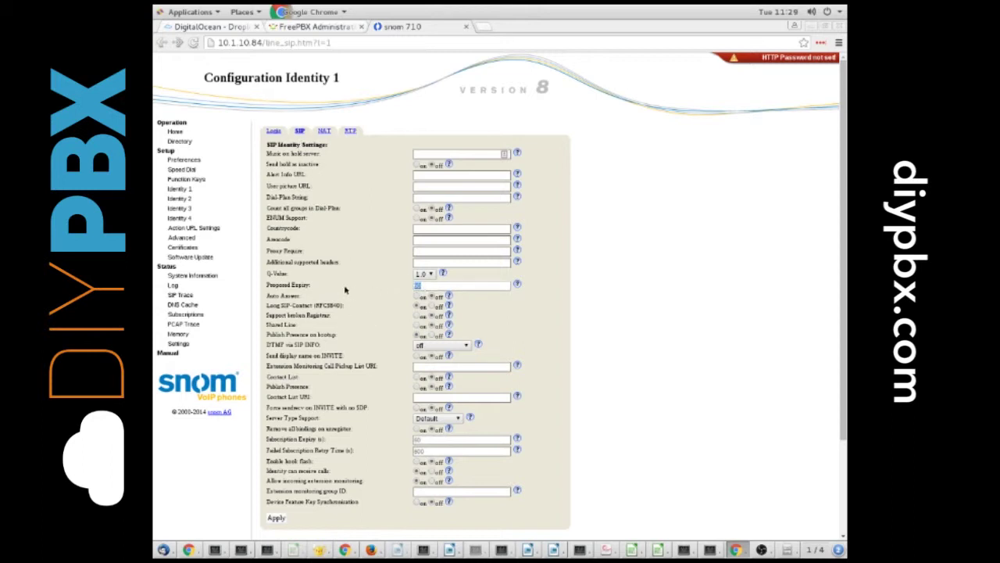
double_click(433, 440)
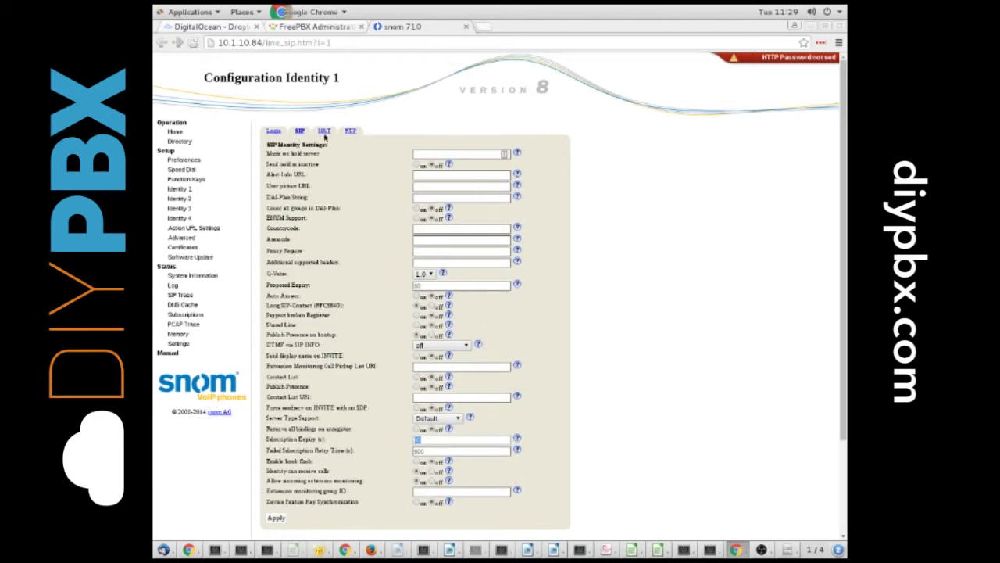
Inspect Identity 1's NAT settings and the full codec list in its RTP settings
left_click(325, 131)
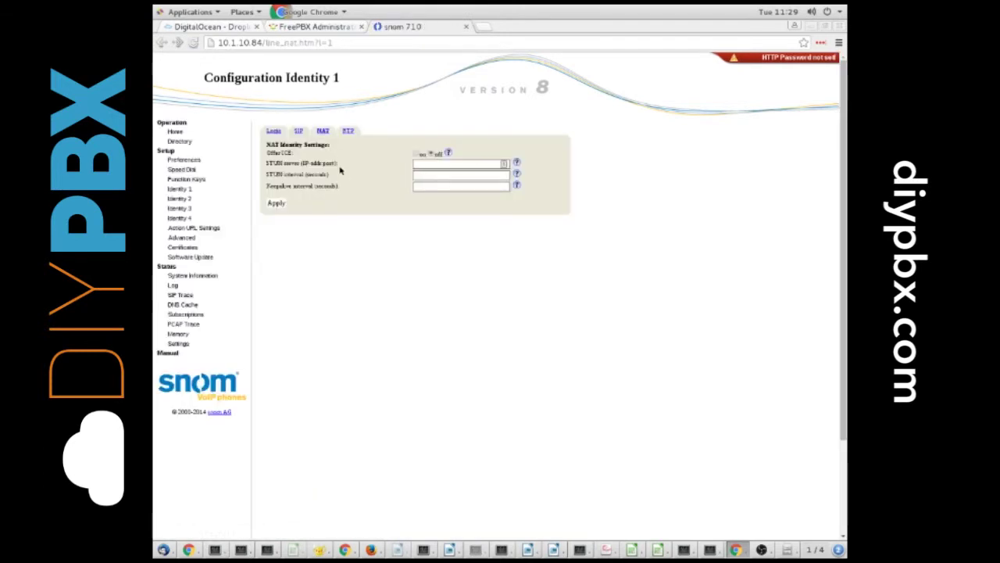
left_click(348, 131)
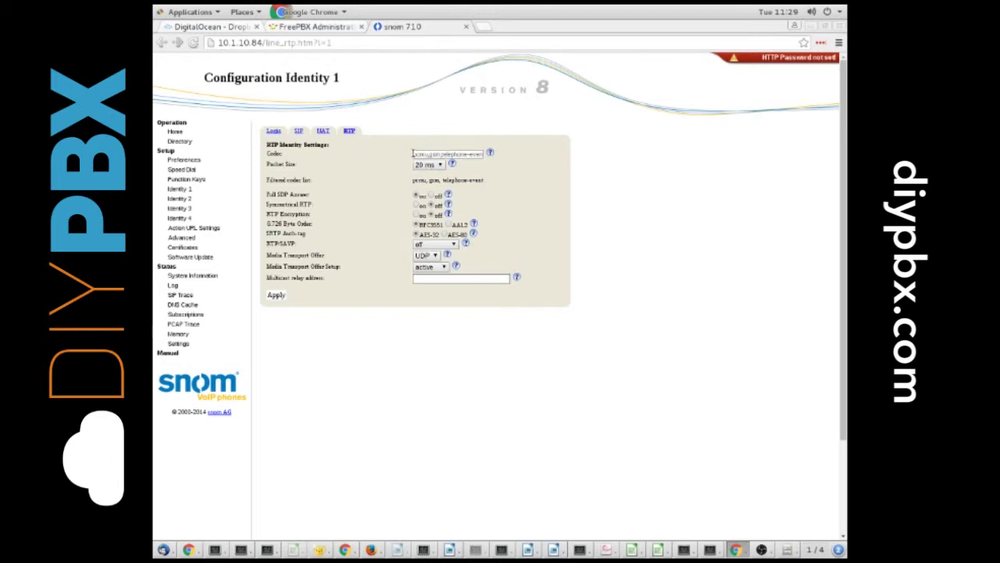
left_click_drag(414, 154, 483, 154)
left_click(429, 154)
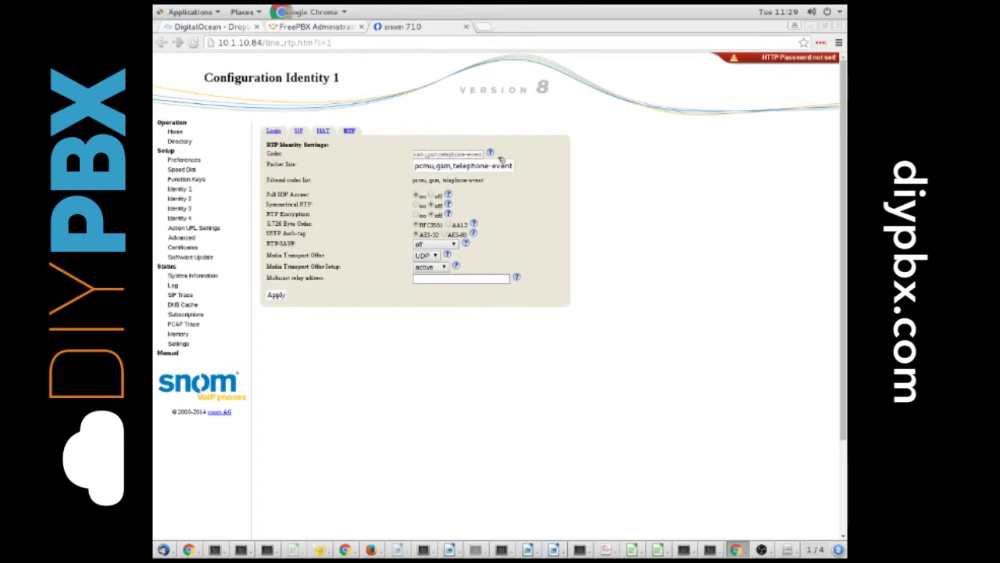
left_click(534, 190)
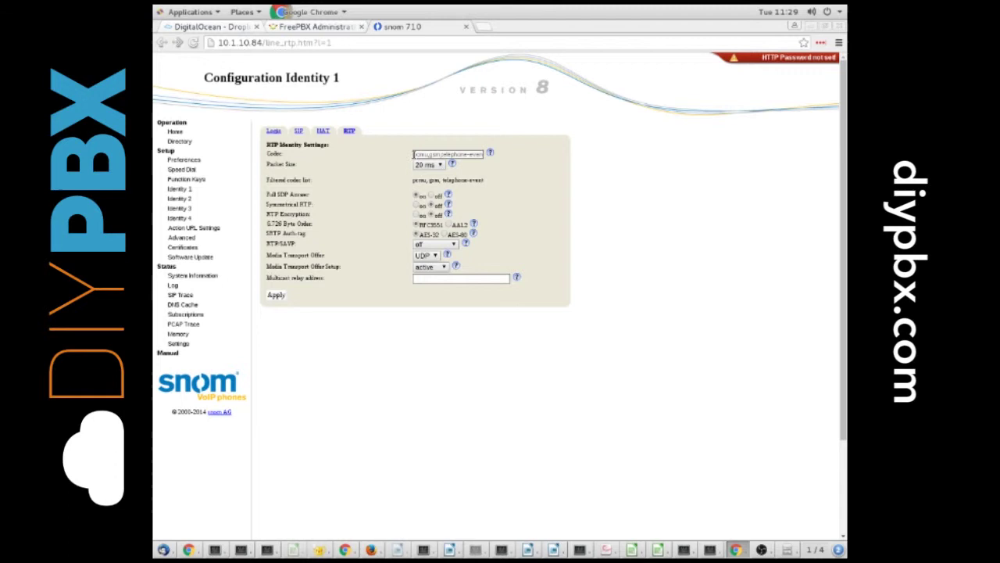
left_click(415, 154)
left_click_drag(415, 155, 485, 156)
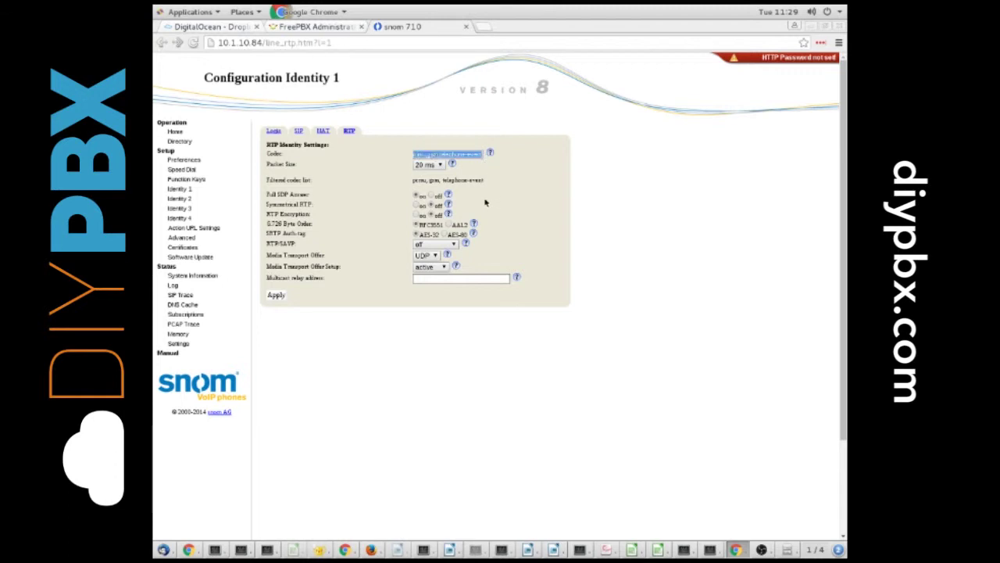
left_click(424, 154)
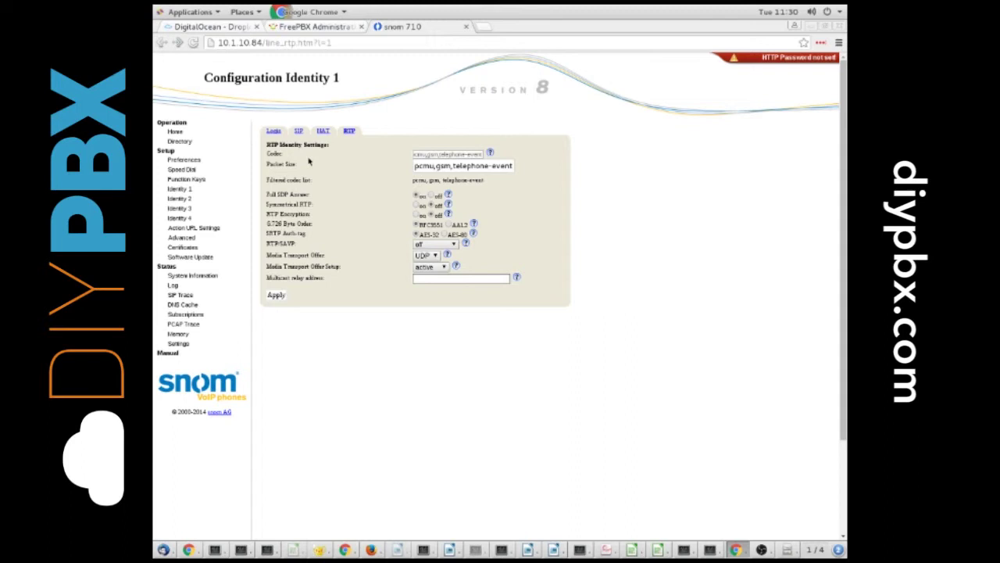
Switch to FreePBX and examine the SRTP crypto warnings at the end of the Asterisk log
left_click(319, 27)
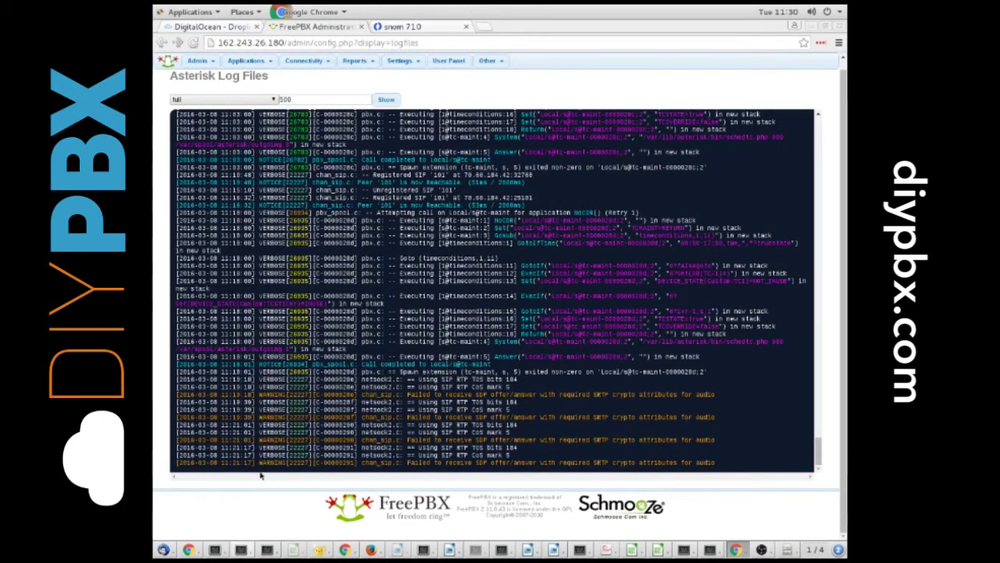
left_click_drag(177, 393, 719, 467)
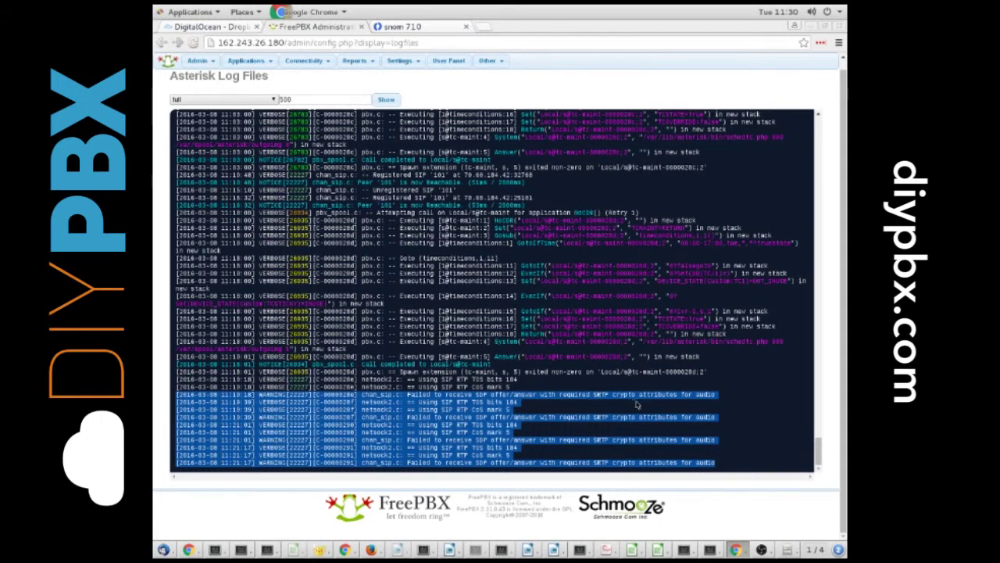
left_click(754, 409)
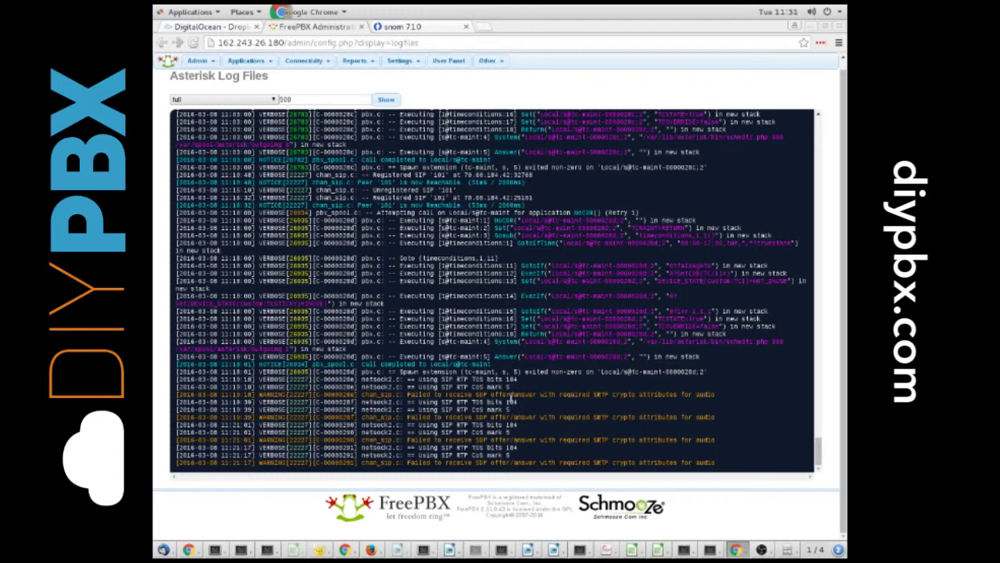
Return to the snom 710 phone's configuration and recheck the codec entry in Identity 1's RTP settings
left_click(392, 29)
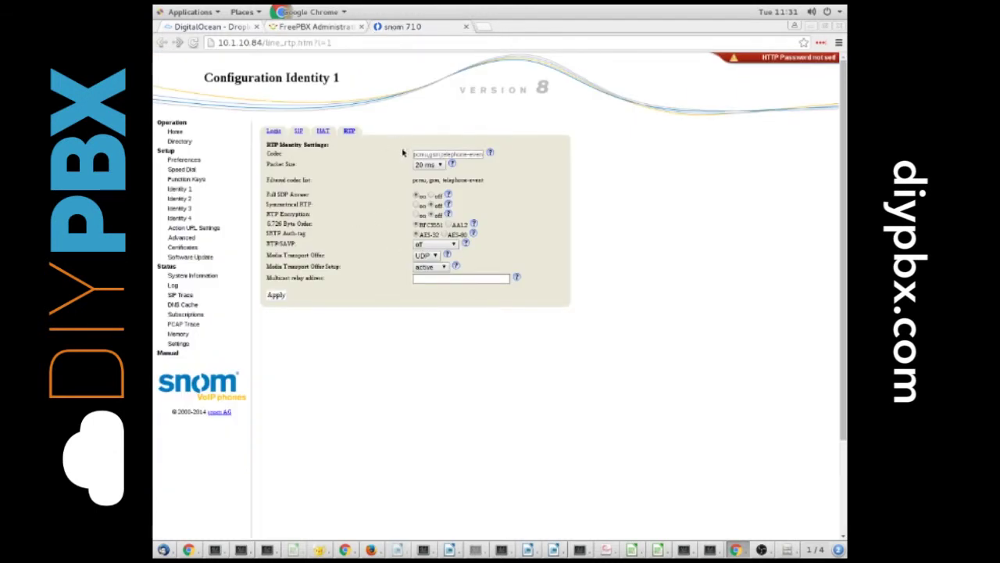
left_click_drag(415, 154, 492, 156)
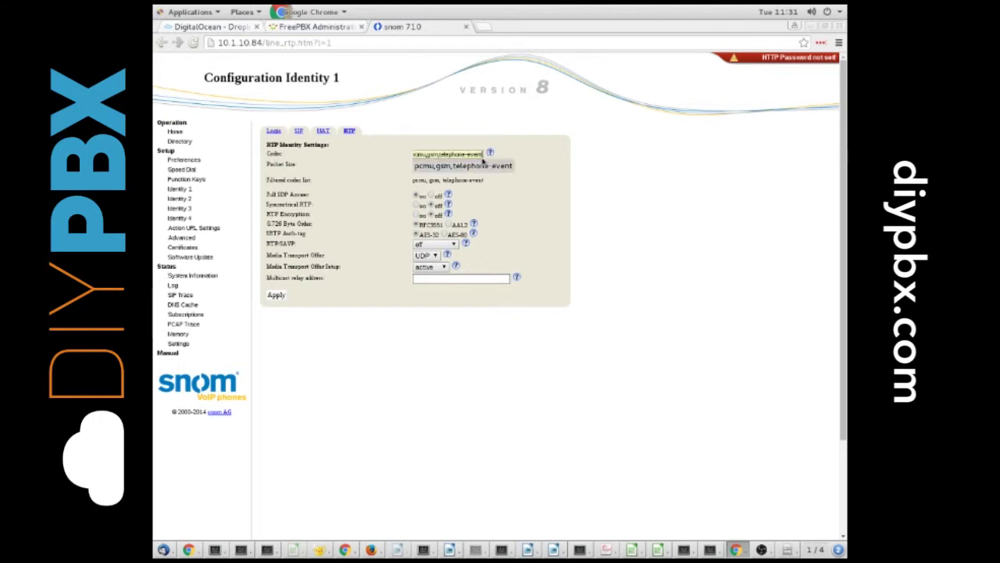
left_click(316, 160)
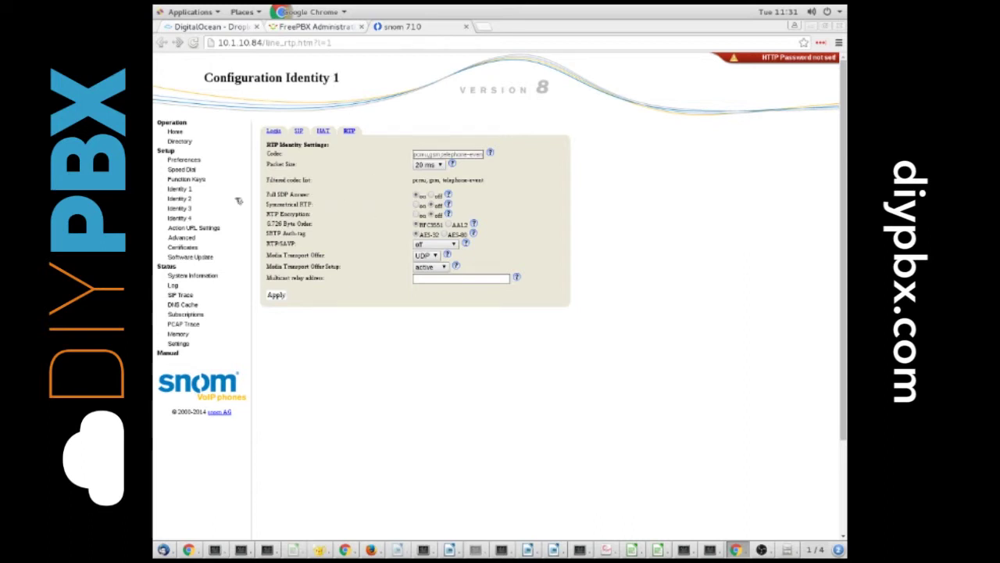
Go over Identity 1's login, SIP and RTP settings once more, finishing with the codec list
left_click(181, 190)
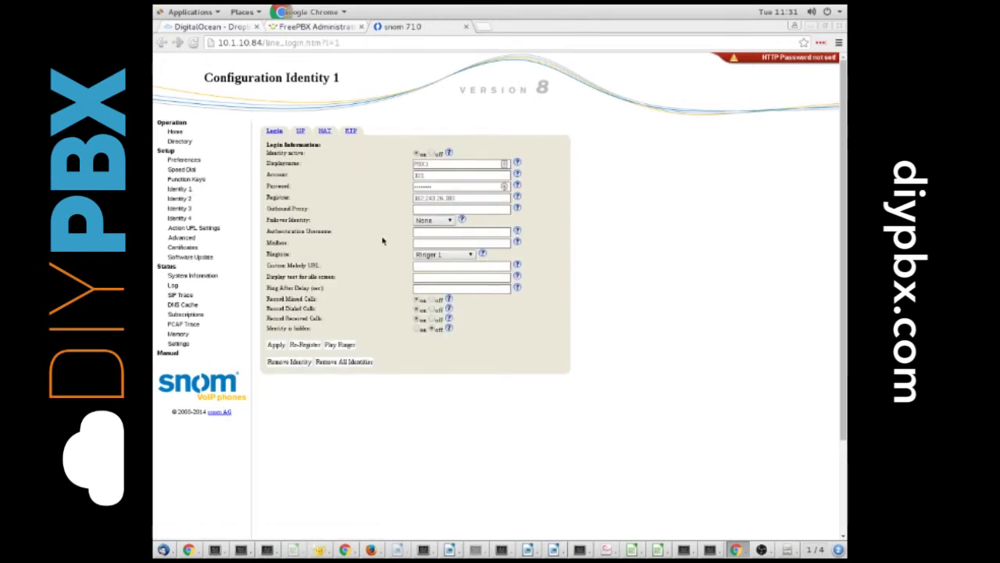
left_click(300, 132)
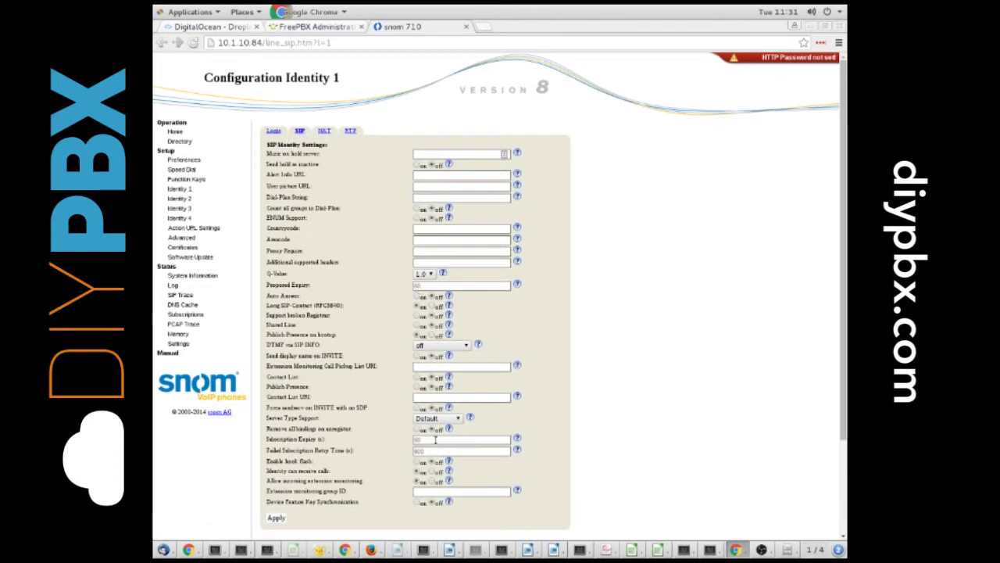
left_click(350, 132)
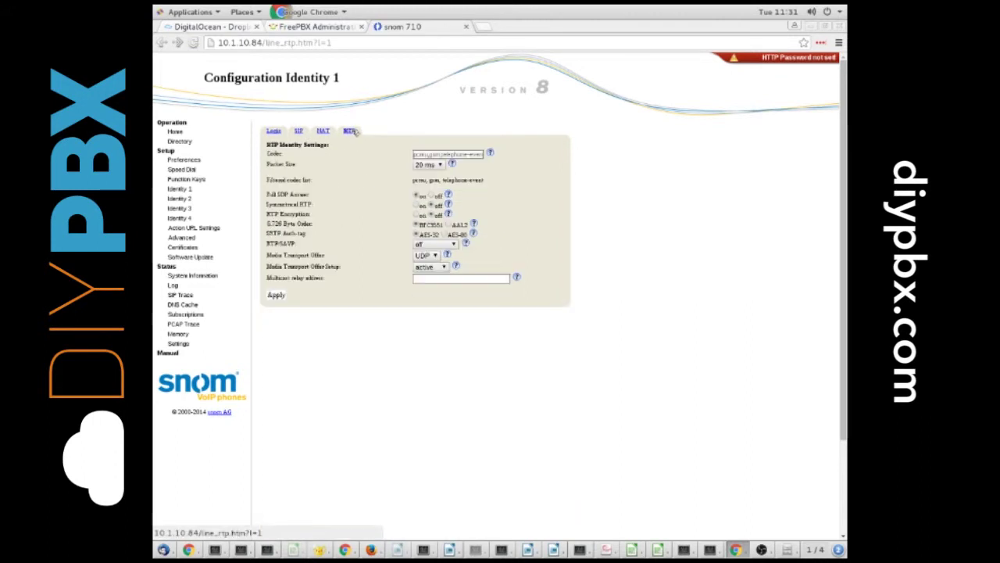
left_click_drag(414, 154, 484, 154)
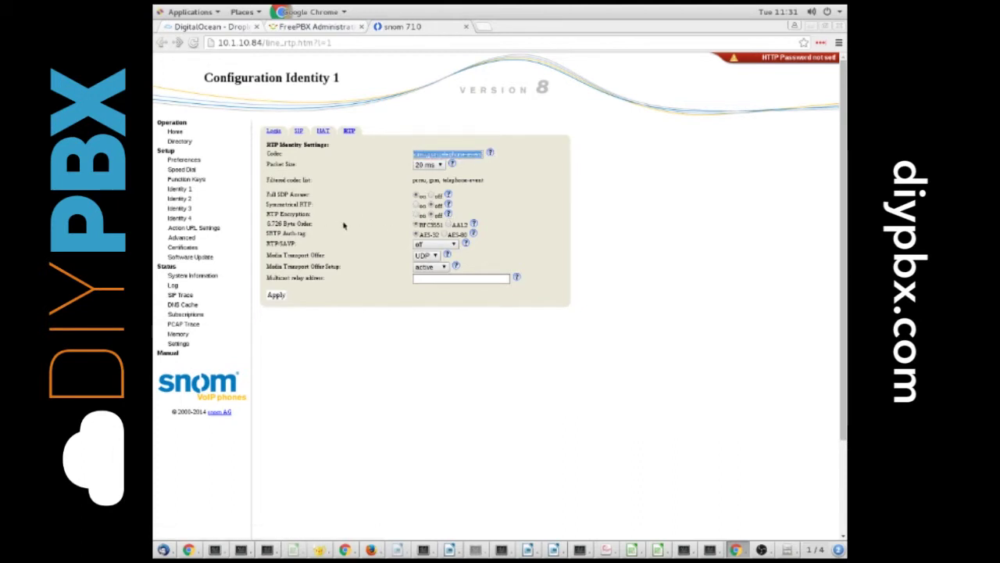
Reopen the phone's advanced SIP/RTP settings and highlight the network identity port
left_click(182, 238)
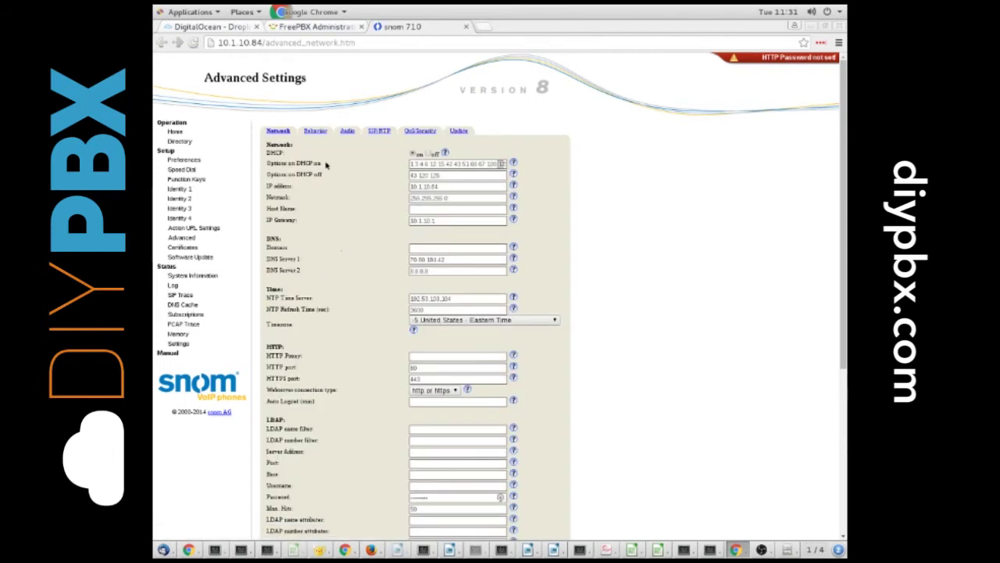
left_click(379, 131)
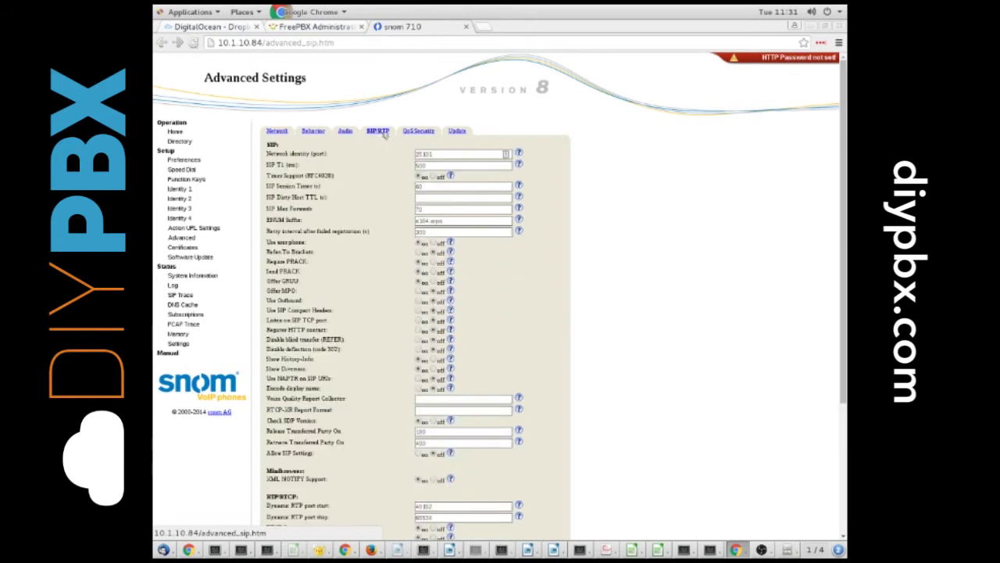
double_click(449, 155)
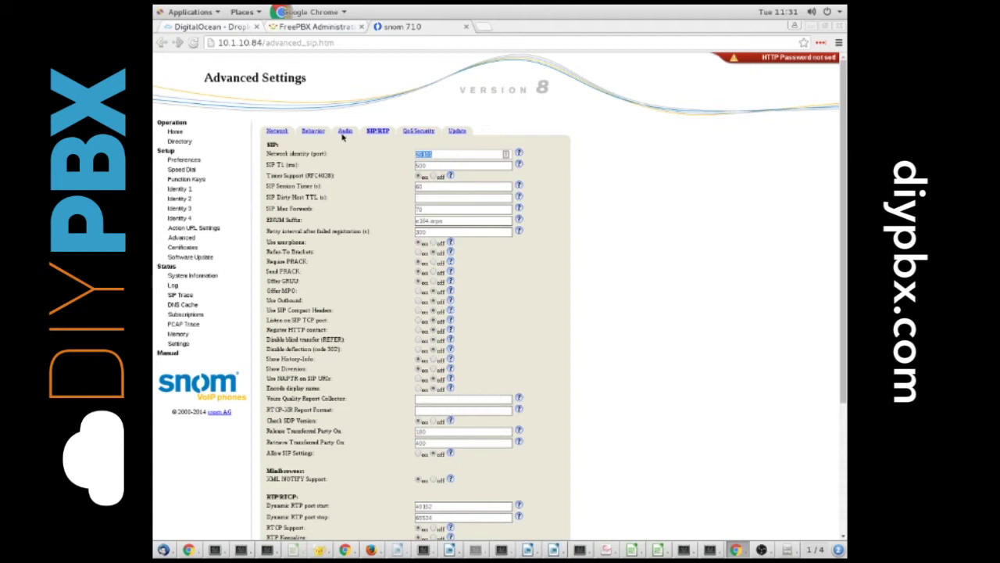
Switch to FreePBX, open the peers report in Asterisk Info and examine the SIP peer entry for extension 101
left_click(315, 28)
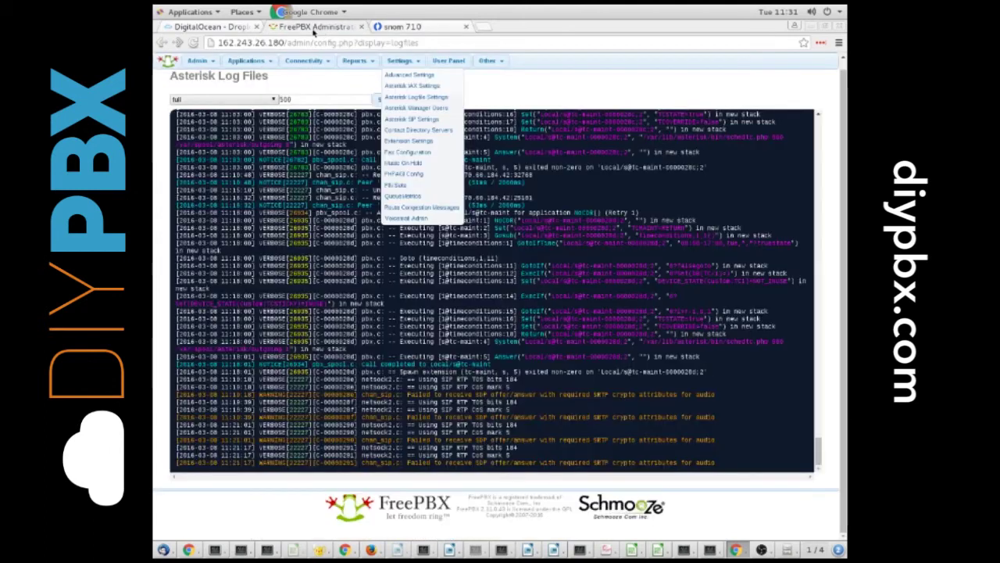
mouse_move(355, 61)
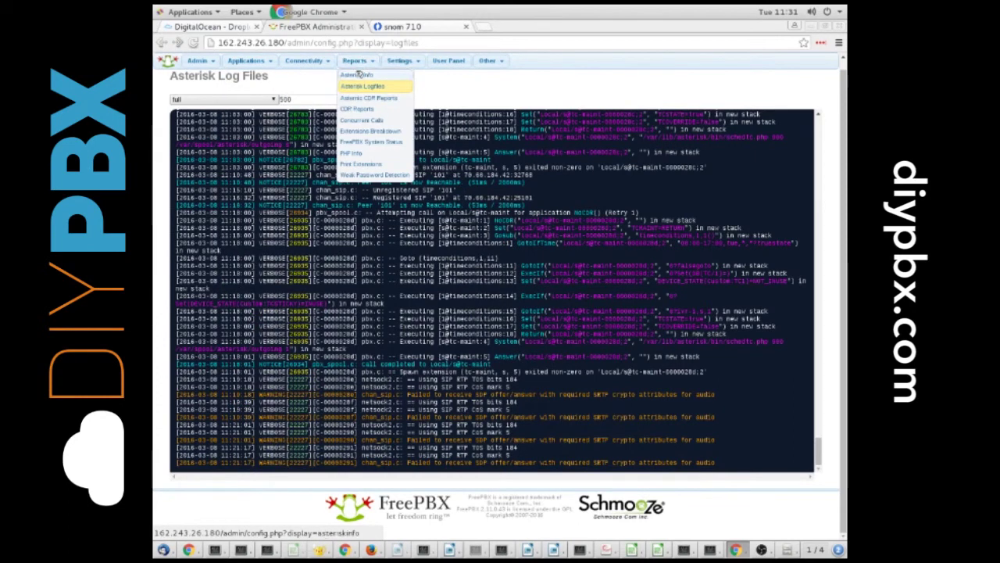
left_click(357, 74)
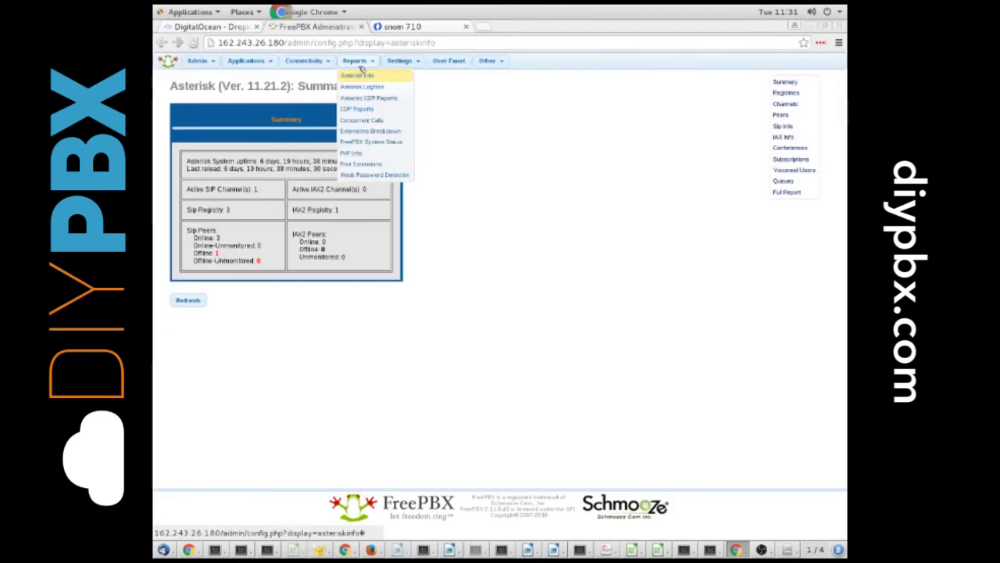
left_click(780, 115)
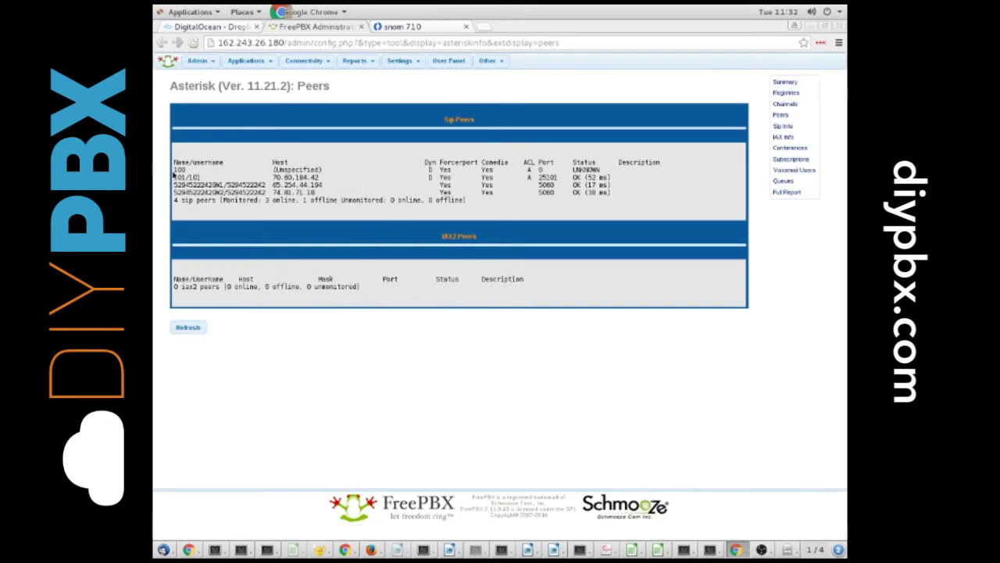
left_click_drag(174, 178, 618, 179)
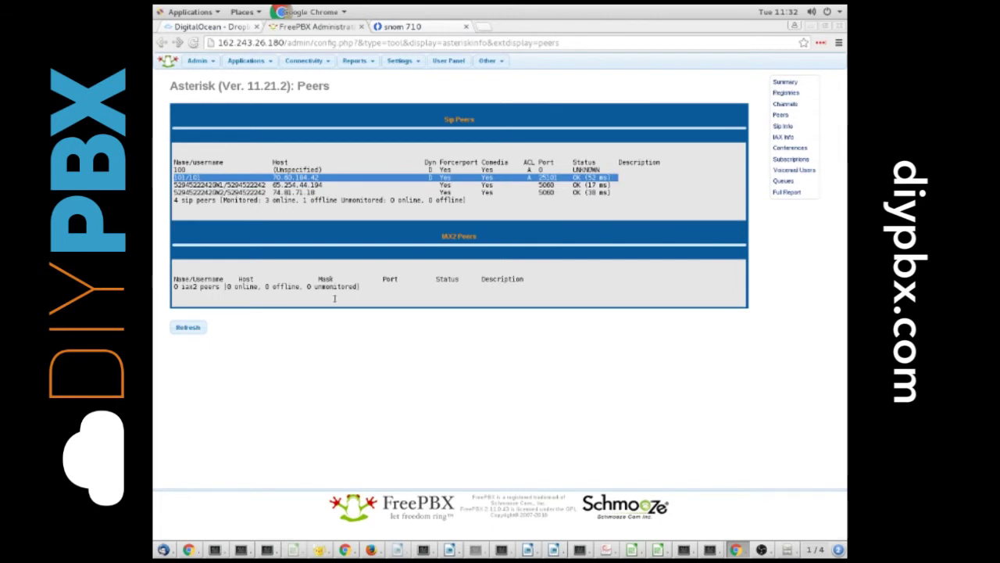